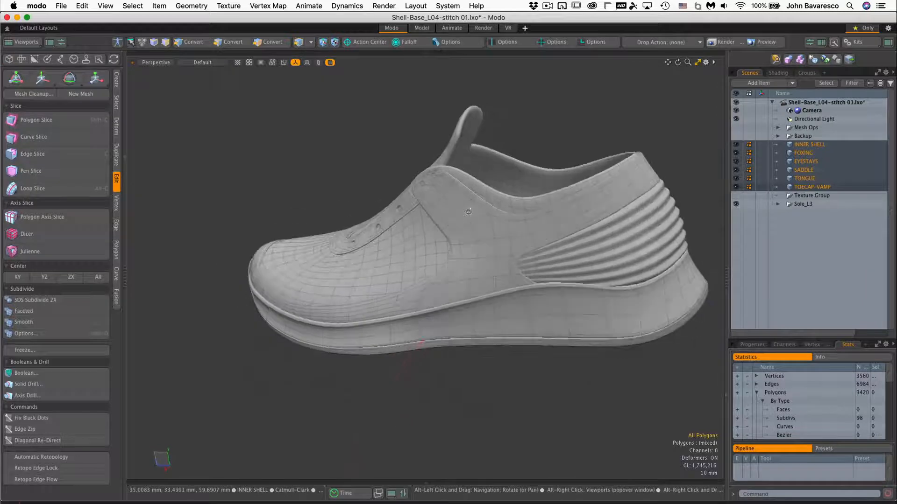
# Inspect how the shoe upper is split into parts by highlighting the eyestays, toecap-vamp, tongue and saddle polygons in turn
pyautogui.scroll(5, 494, 251)
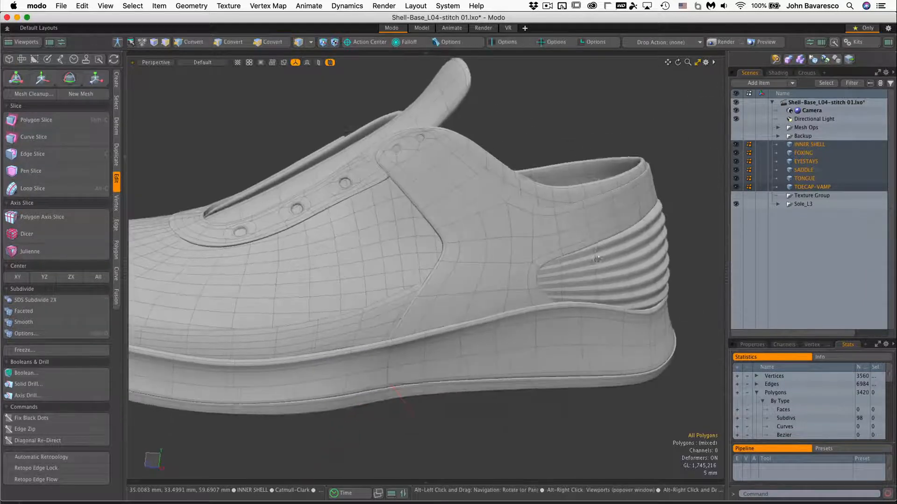
pyautogui.press('3')
pyautogui.scroll(-5, 467, 266)
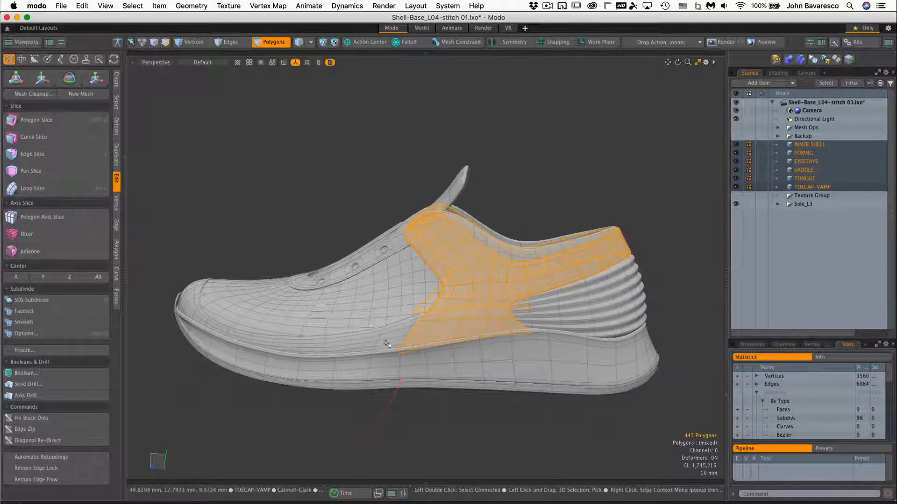
pyautogui.click(374, 256)
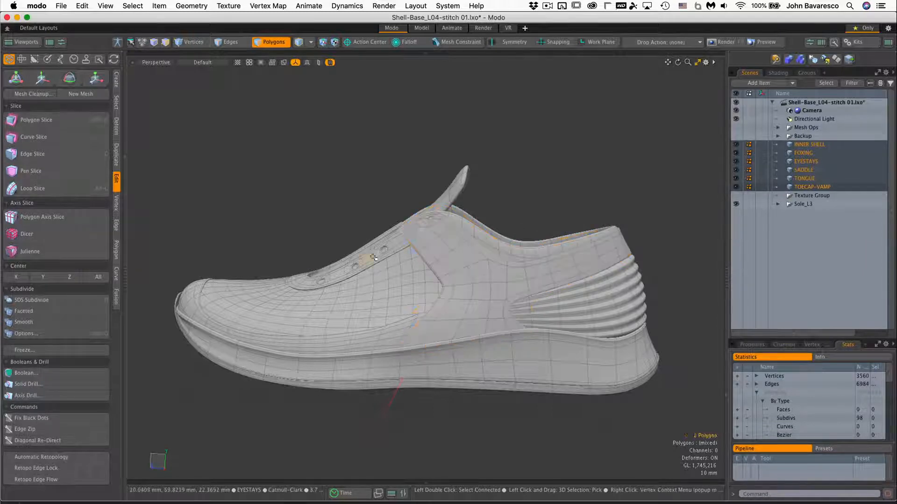
pyautogui.doubleClick(368, 339)
pyautogui.keyDown('alt'); pyautogui.moveTo(377, 332); pyautogui.dragTo(448, 319); pyautogui.keyUp('alt')
pyautogui.doubleClick(531, 125)
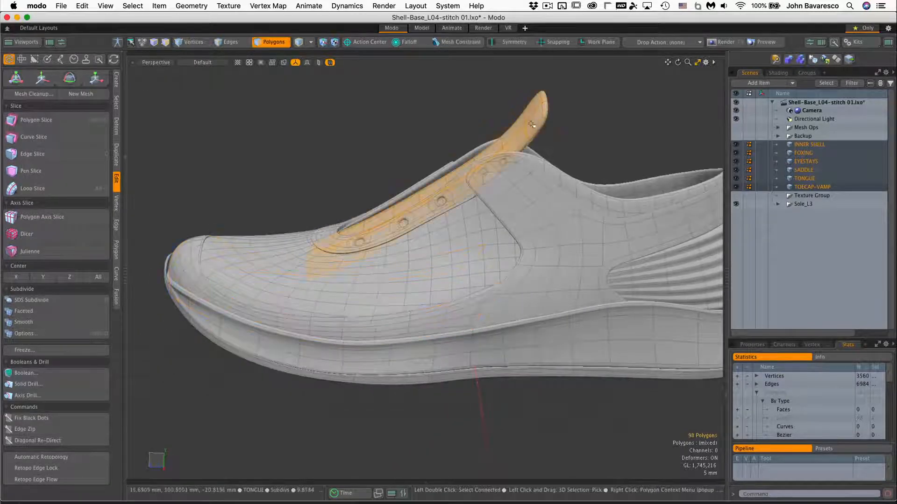
pyautogui.keyDown('alt'); pyautogui.moveTo(531, 125); pyautogui.dragTo(545, 187); pyautogui.keyUp('alt')
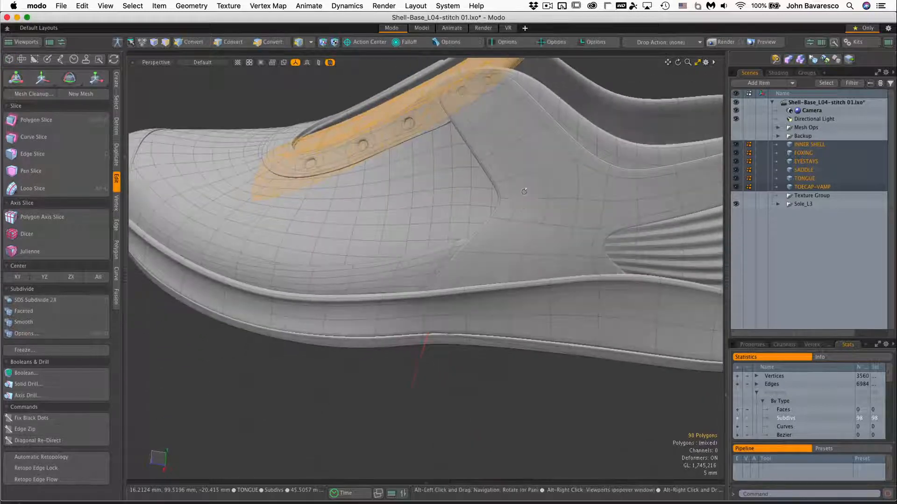
pyautogui.doubleClick(546, 197)
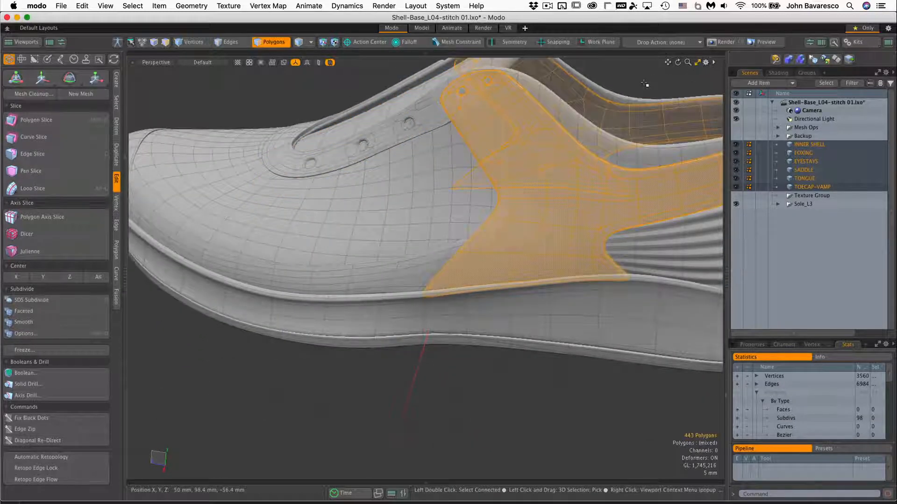
# Isolate the SADDLE mesh item so that all the other shoe parts are hidden
pyautogui.click(273, 43)
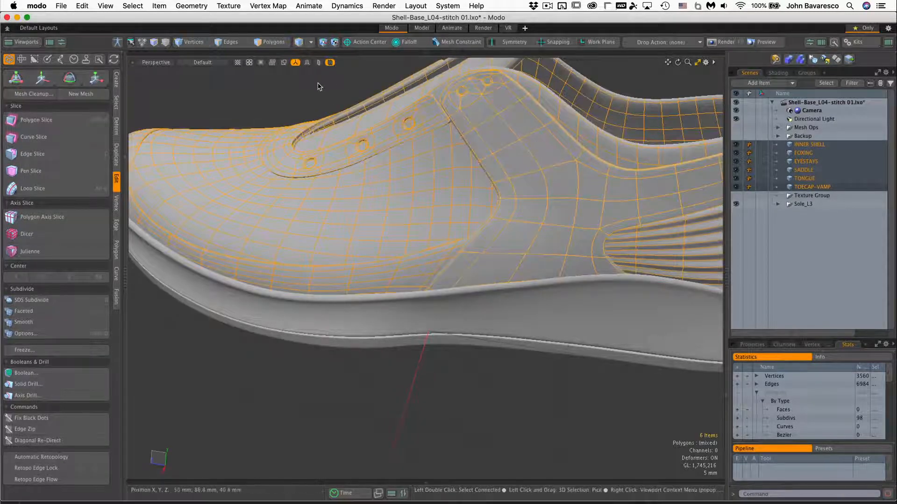
pyautogui.click(500, 133)
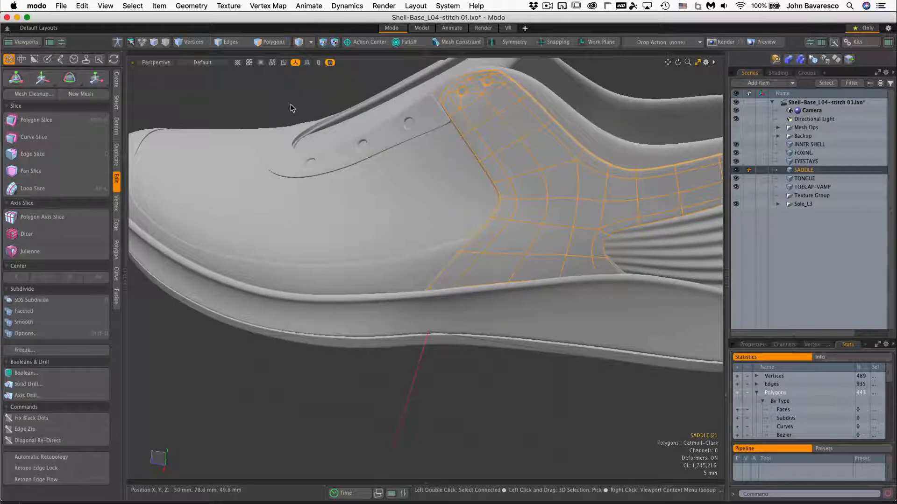
pyautogui.hotkey('shift', 'h')
pyautogui.scroll(-3, 396, 214)
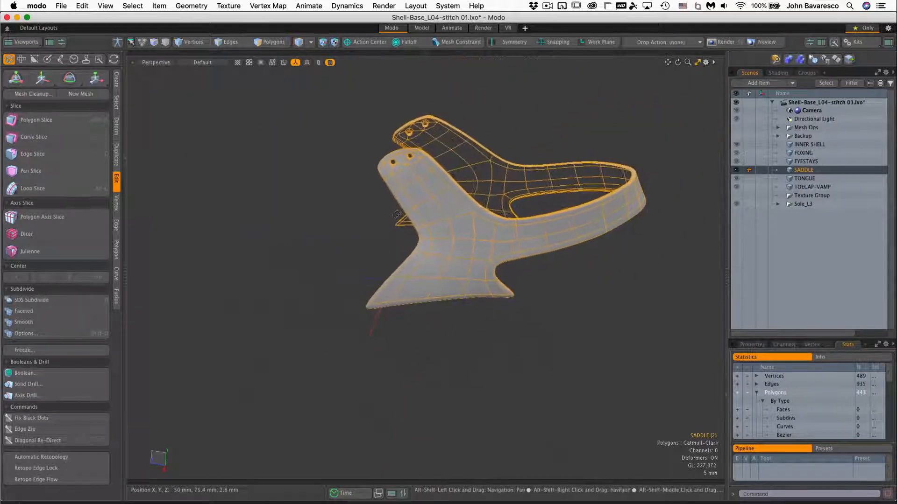
# Select the thin side-wall polygons along the saddle's lower edge and delete them
pyautogui.keyDown('alt'); pyautogui.moveTo(396, 214); pyautogui.dragTo(459, 238); pyautogui.keyUp('alt')
pyautogui.scroll(5, 467, 186)
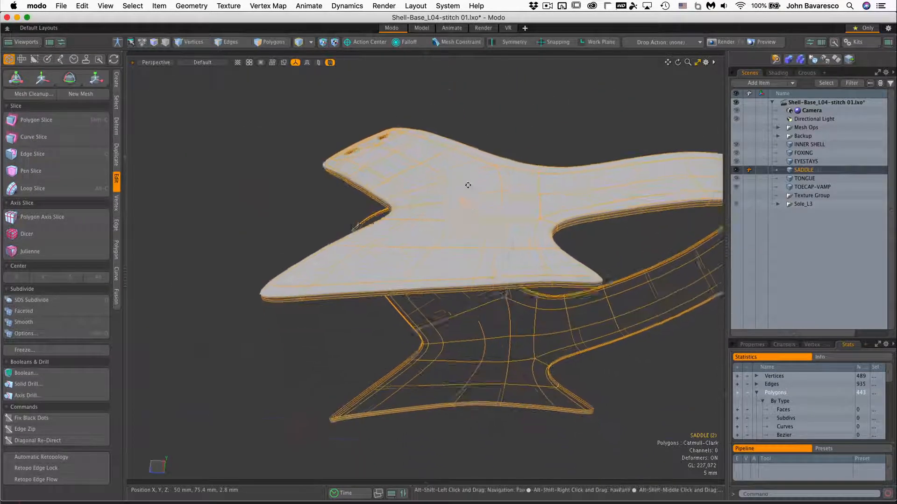
pyautogui.keyDown('alt'); pyautogui.moveTo(467, 186); pyautogui.dragTo(566, 182); pyautogui.keyUp('alt')
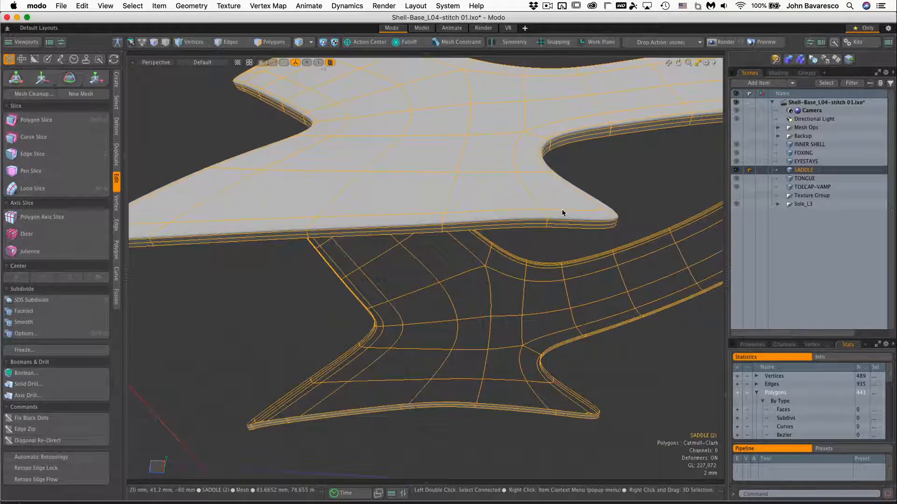
pyautogui.click(269, 43)
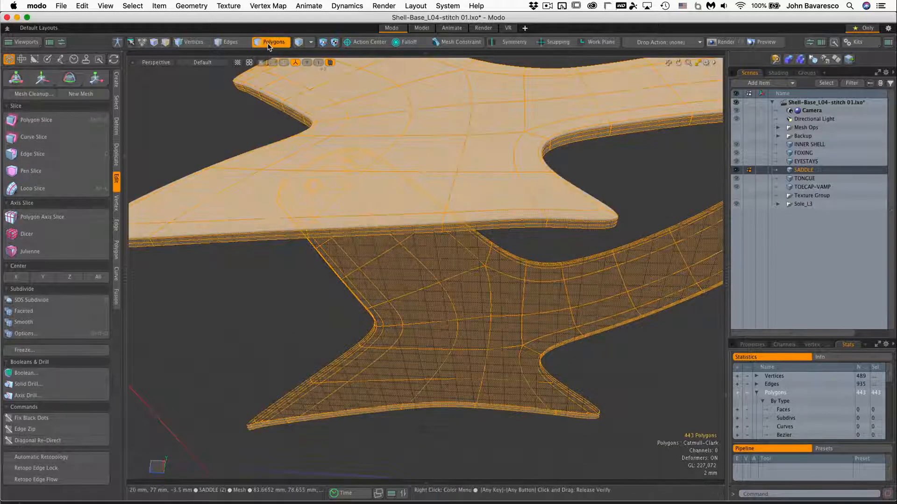
pyautogui.click(249, 42)
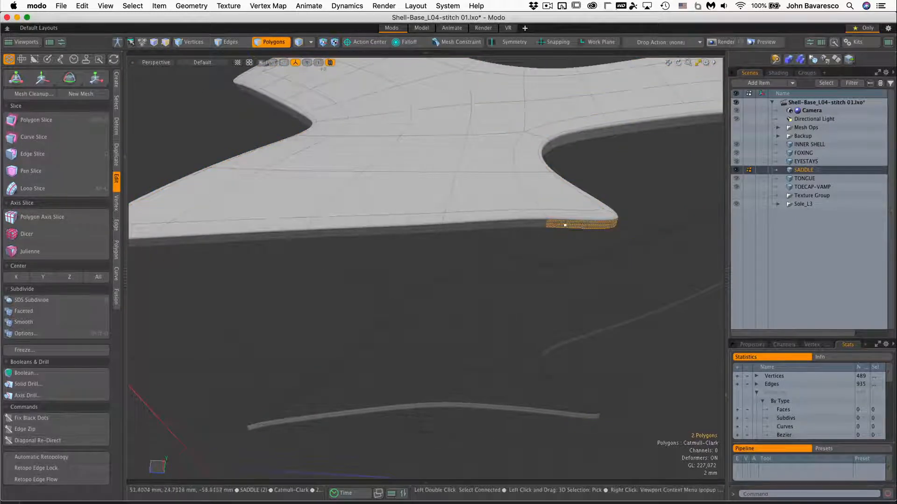
pyautogui.keyDown('ctrl'); pyautogui.keyDown('alt'); pyautogui.moveTo(577, 222); pyautogui.dragTo(617, 222); pyautogui.keyUp('alt'); pyautogui.keyUp('ctrl')
pyautogui.keyDown('shift'); pyautogui.click(466, 224); pyautogui.keyUp('shift')
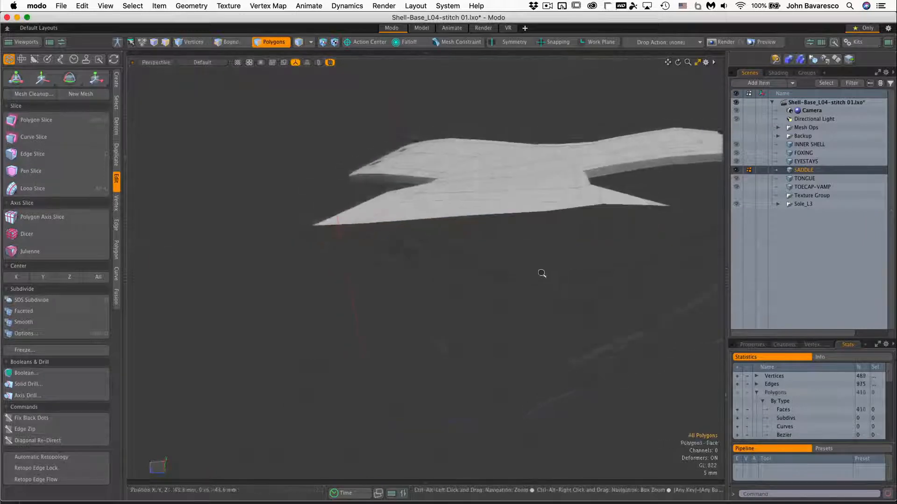
# Convert the saddle's face polygons to Catmull-Clark subdivision surfaces
pyautogui.keyDown('alt'); pyautogui.moveTo(540, 274); pyautogui.dragTo(385, 369); pyautogui.keyUp('alt')
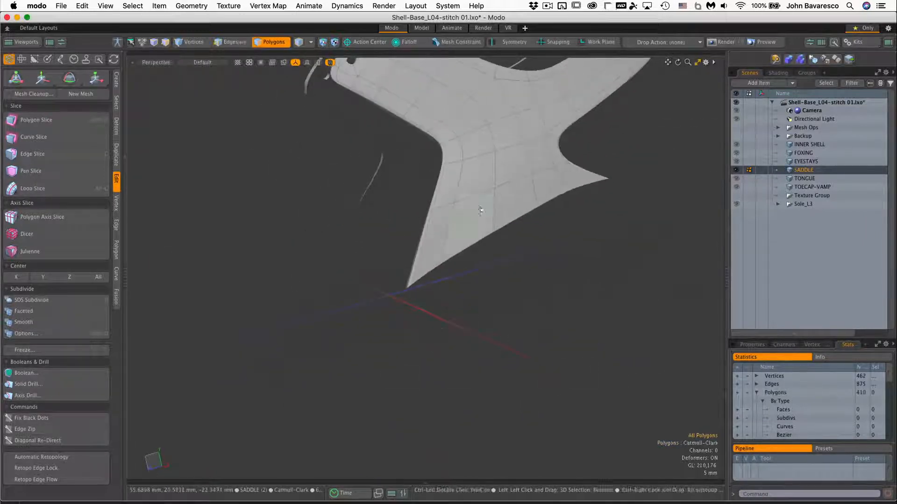
pyautogui.press('Tab')
pyautogui.keyDown('alt'); pyautogui.moveTo(437, 350); pyautogui.dragTo(560, 309); pyautogui.keyUp('alt')
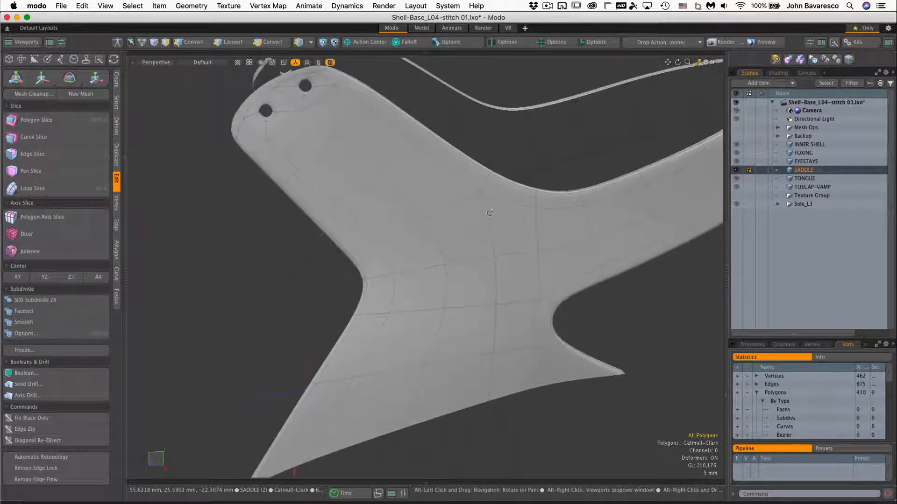
pyautogui.keyDown('alt'); pyautogui.moveTo(489, 213); pyautogui.dragTo(409, 264); pyautogui.keyUp('alt')
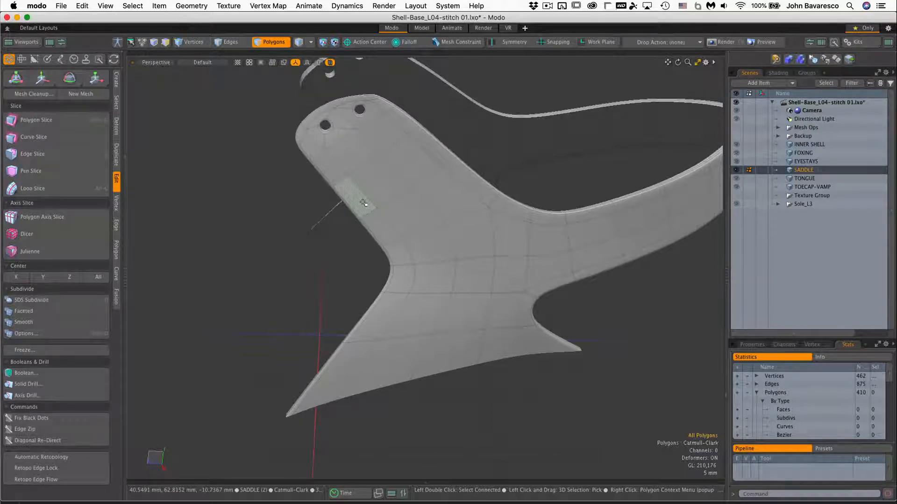
pyautogui.moveTo(363, 203)
pyautogui.keyDown('alt'); pyautogui.mouseDown()
pyautogui.moveTo(411, 192)
pyautogui.moveTo(579, 356)
pyautogui.moveTo(391, 288)
pyautogui.moveTo(541, 220)
pyautogui.moveTo(437, 282)
pyautogui.moveTo(507, 284)
pyautogui.moveTo(555, 347)
pyautogui.mouseUp(); pyautogui.keyUp('alt')
pyautogui.scroll(-10, 579, 356)
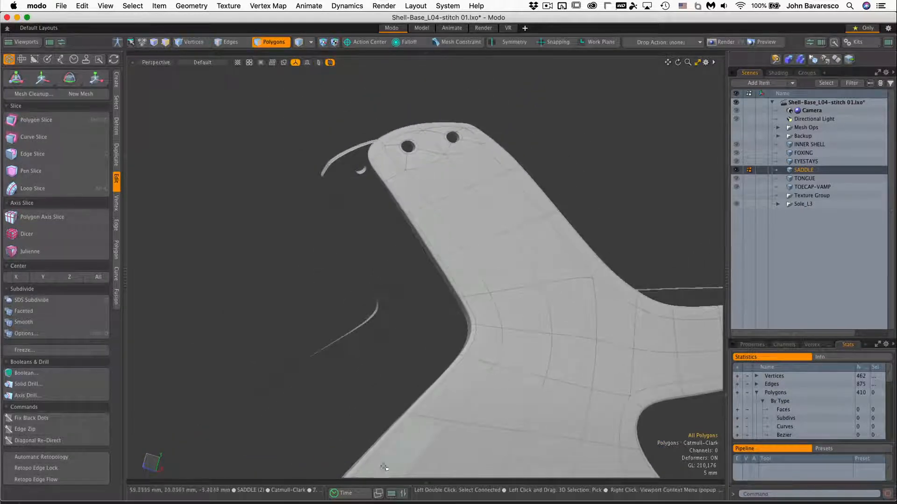
pyautogui.keyDown('alt'); pyautogui.moveTo(384, 467); pyautogui.dragTo(519, 208); pyautogui.keyUp('alt')
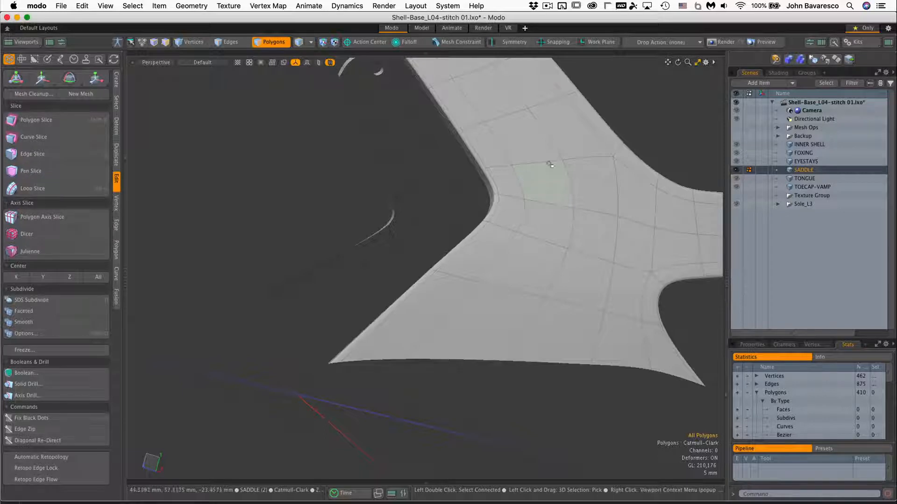
pyautogui.keyDown('alt'); pyautogui.moveTo(553, 160); pyautogui.dragTo(481, 196); pyautogui.keyUp('alt')
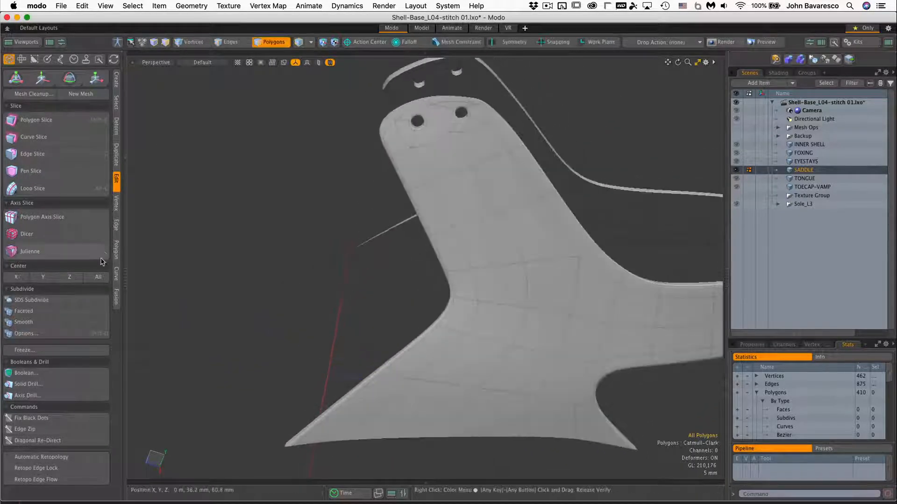
pyautogui.click(117, 228)
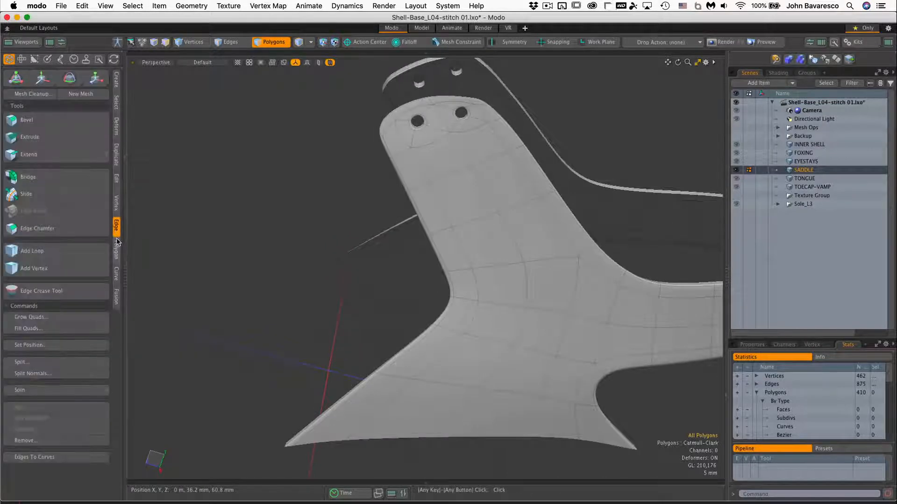
pyautogui.click(76, 253)
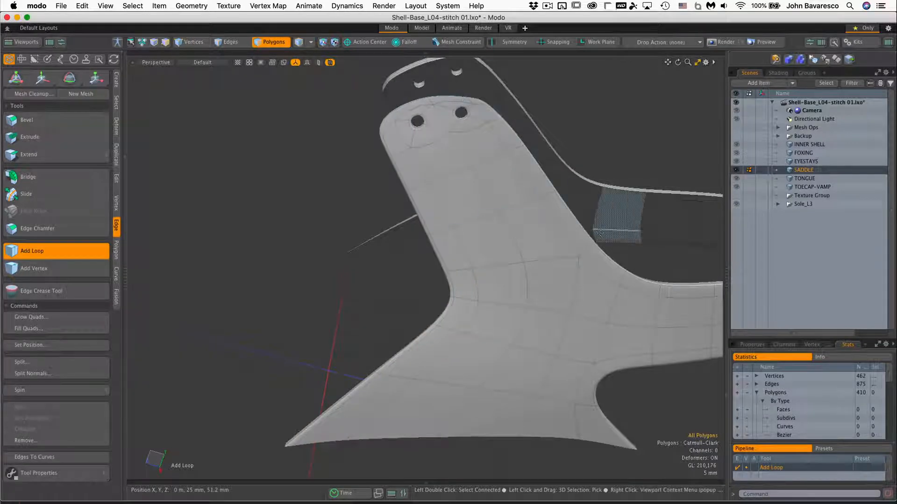
pyautogui.click(35, 259)
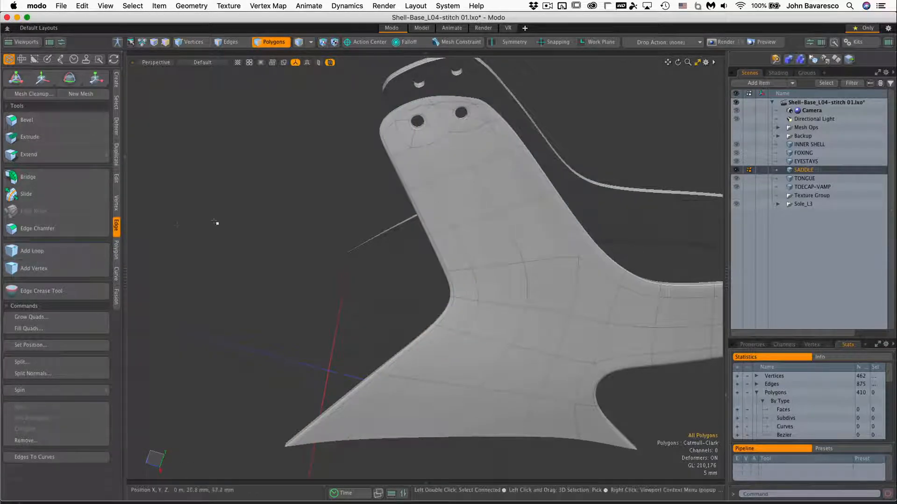
# Select the border band of polygons that follows the saddle's front, top and rear outlines on its outer surface
pyautogui.keyDown('alt'); pyautogui.moveTo(216, 220); pyautogui.dragTo(272, 176); pyautogui.keyUp('alt')
pyautogui.keyDown('alt'); pyautogui.moveTo(325, 205); pyautogui.dragTo(327, 299); pyautogui.keyUp('alt')
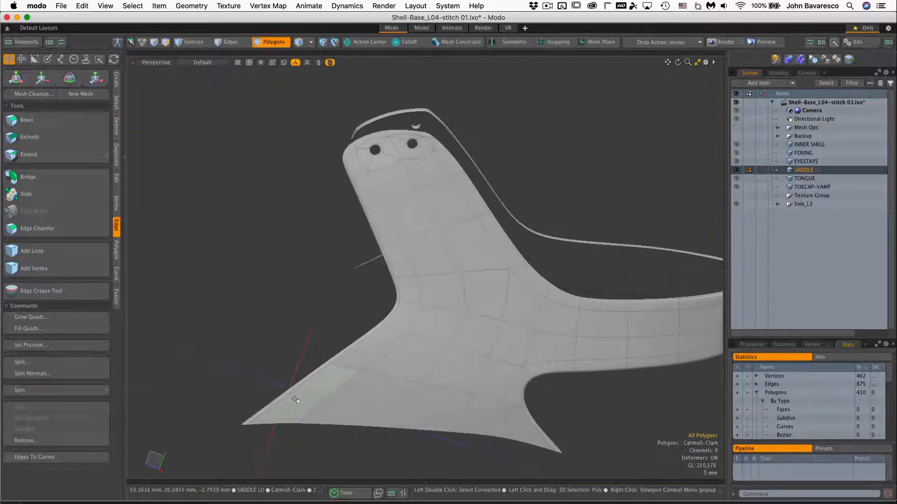
pyautogui.keyDown('shift'); pyautogui.click(295, 400); pyautogui.keyUp('shift')
pyautogui.keyDown('shift'); pyautogui.click(402, 321); pyautogui.keyUp('shift')
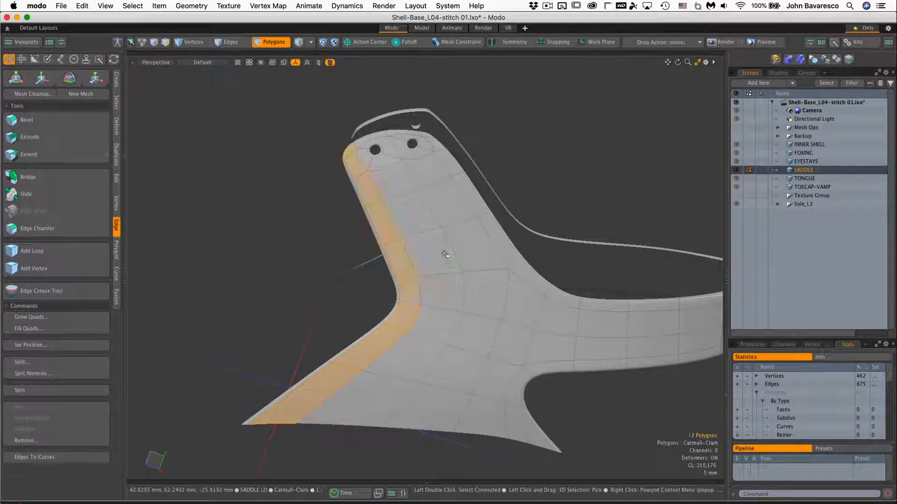
pyautogui.scroll(5, 413, 196)
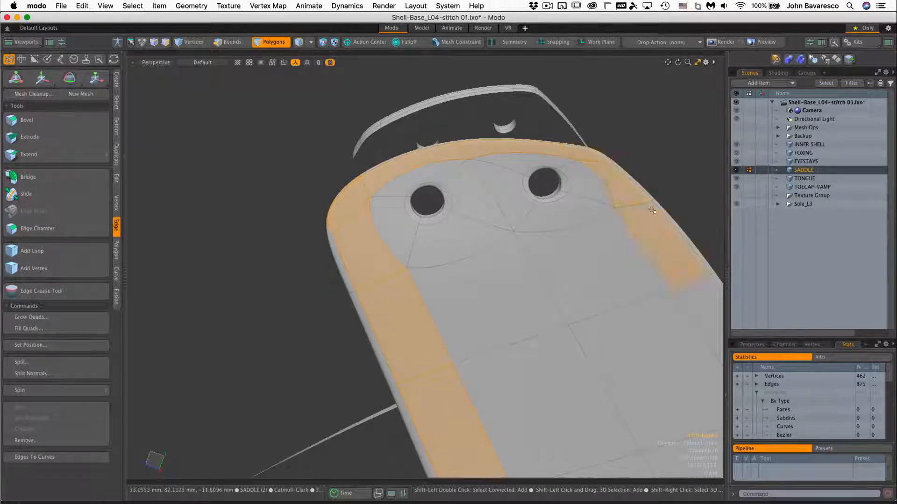
pyautogui.keyDown('alt'); pyautogui.moveTo(652, 211); pyautogui.dragTo(474, 166); pyautogui.keyUp('alt')
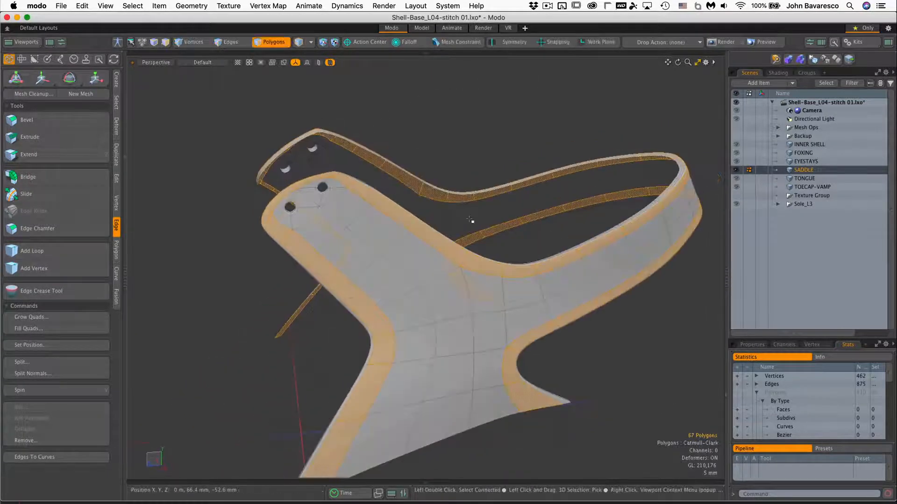
# Loop-slice the selected border band once at 50% with Slice Selected enabled, and clear the polygon selection
pyautogui.click(117, 180)
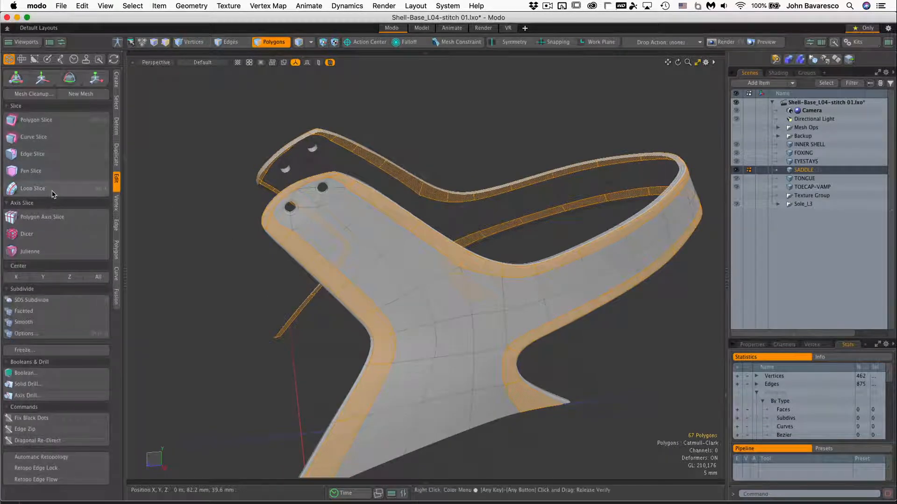
pyautogui.click(37, 189)
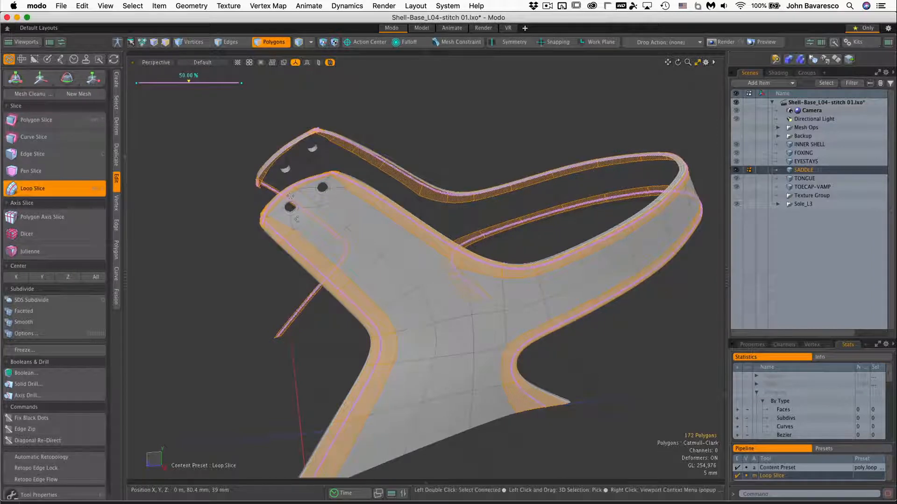
pyautogui.keyDown('alt'); pyautogui.moveTo(293, 216); pyautogui.dragTo(428, 197); pyautogui.keyUp('alt')
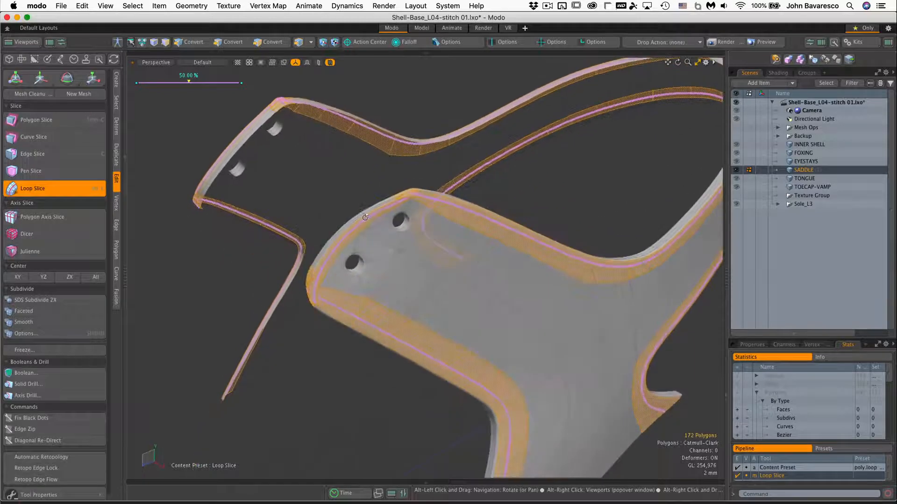
pyautogui.click(45, 493)
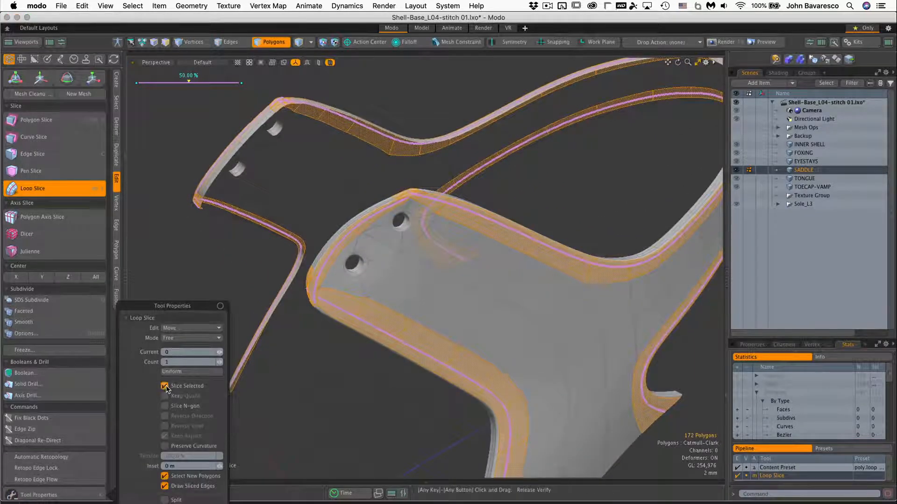
pyautogui.keyDown('alt'); pyautogui.moveTo(366, 304); pyautogui.dragTo(511, 326); pyautogui.keyUp('alt')
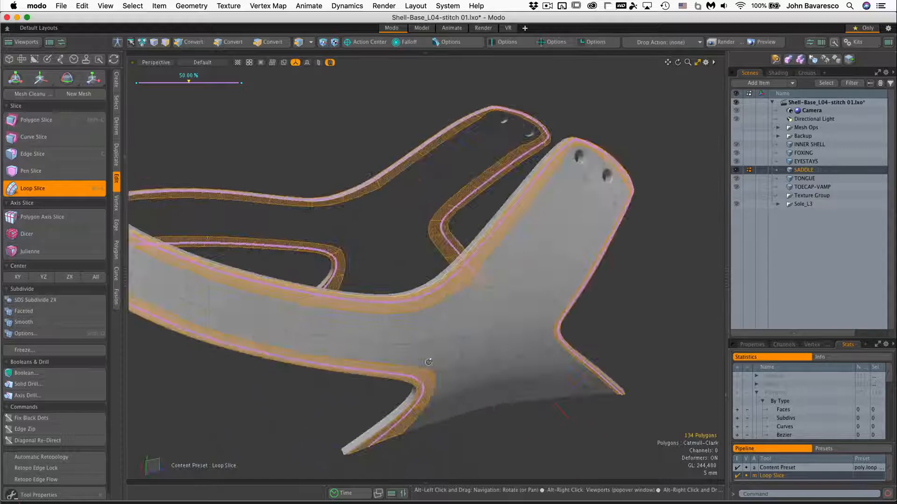
pyautogui.press('space')
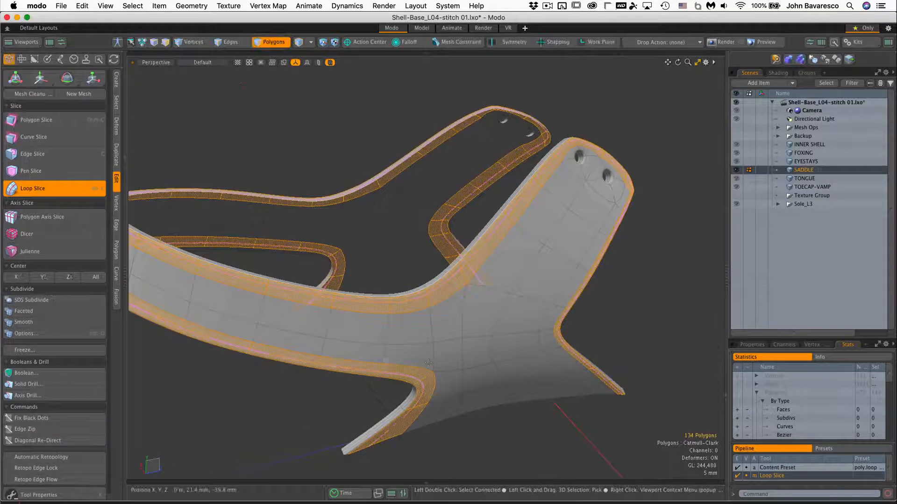
pyautogui.click(327, 119)
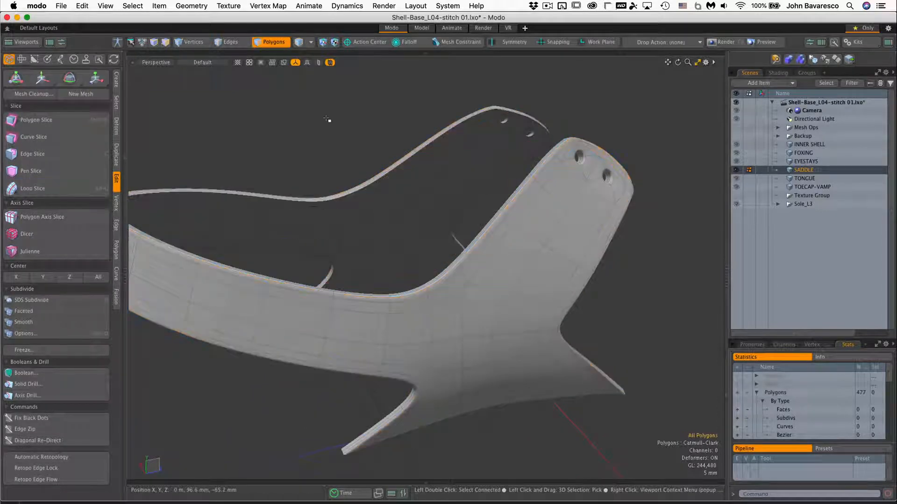
# Select the inner border-loop edges along the saddle's front outline, from eyelet tab to lower corner, and slide them slightly farther from the border
pyautogui.press('2')
pyautogui.keyDown('alt'); pyautogui.moveTo(447, 107); pyautogui.dragTo(516, 157); pyautogui.keyUp('alt')
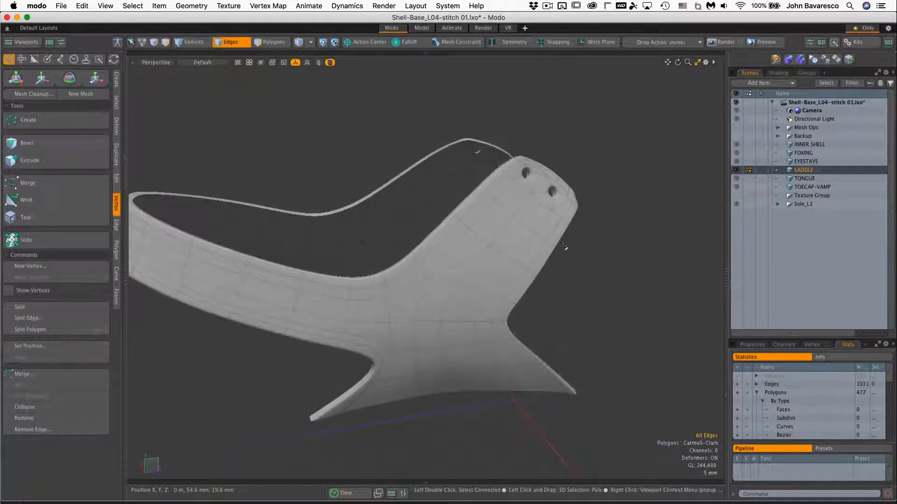
pyautogui.scroll(6, 488, 258)
pyautogui.moveTo(520, 248)
pyautogui.keyDown('alt'); pyautogui.mouseDown()
pyautogui.moveTo(535, 208)
pyautogui.moveTo(511, 214)
pyautogui.moveTo(476, 116)
pyautogui.moveTo(527, 241)
pyautogui.mouseUp(); pyautogui.keyUp('alt')
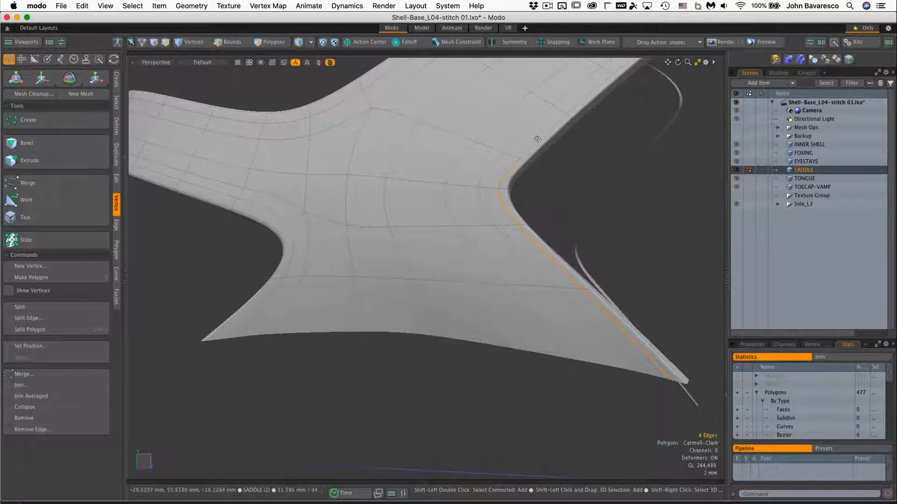
pyautogui.keyDown('alt'); pyautogui.moveTo(538, 141); pyautogui.dragTo(525, 245); pyautogui.keyUp('alt')
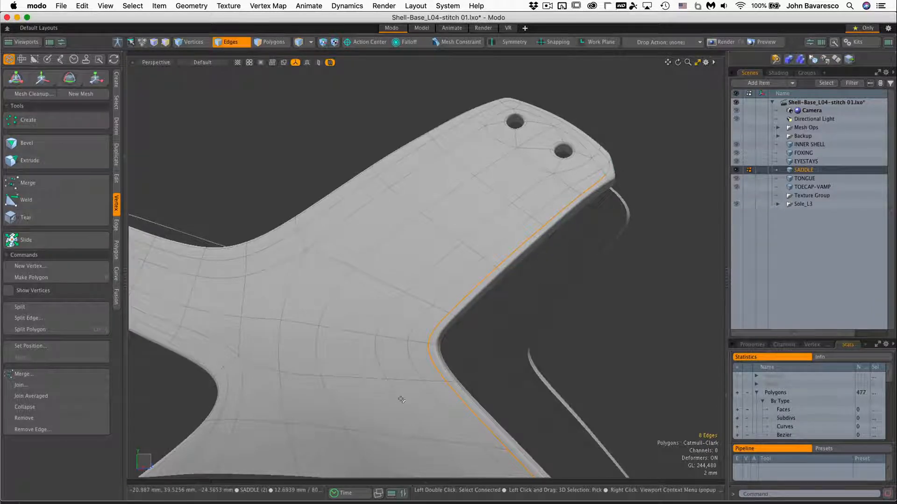
pyautogui.hotkey('alt', 's')
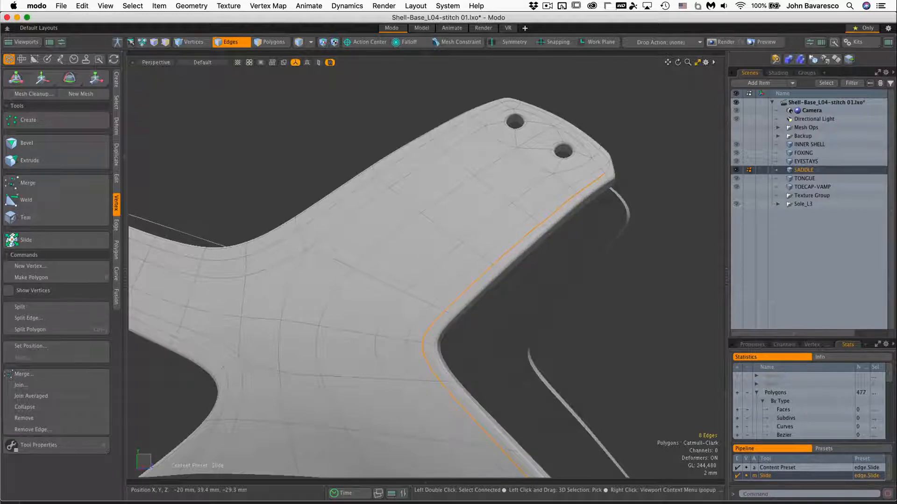
pyautogui.keyDown('alt'); pyautogui.moveTo(472, 356); pyautogui.dragTo(481, 402); pyautogui.keyUp('alt')
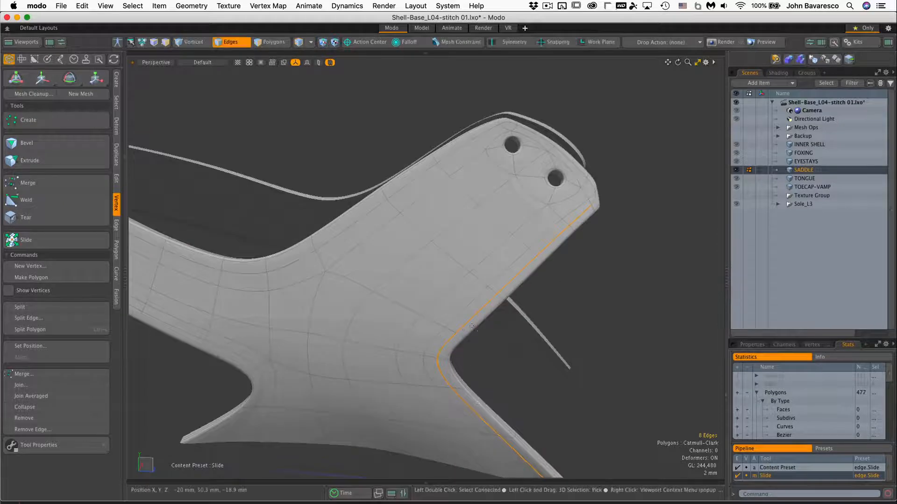
pyautogui.keyDown('alt'); pyautogui.moveTo(474, 307); pyautogui.dragTo(529, 288); pyautogui.keyUp('alt')
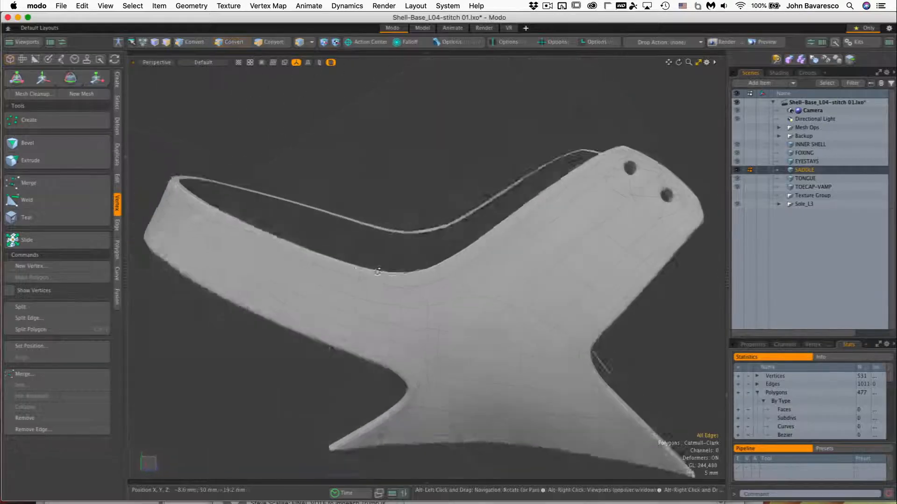
# Edge-bevel the border loop running along the saddle's front, eyelet tab and top outline, with a mitering offset of 500 um
pyautogui.keyDown('alt'); pyautogui.moveTo(500, 262); pyautogui.dragTo(464, 239); pyautogui.keyUp('alt')
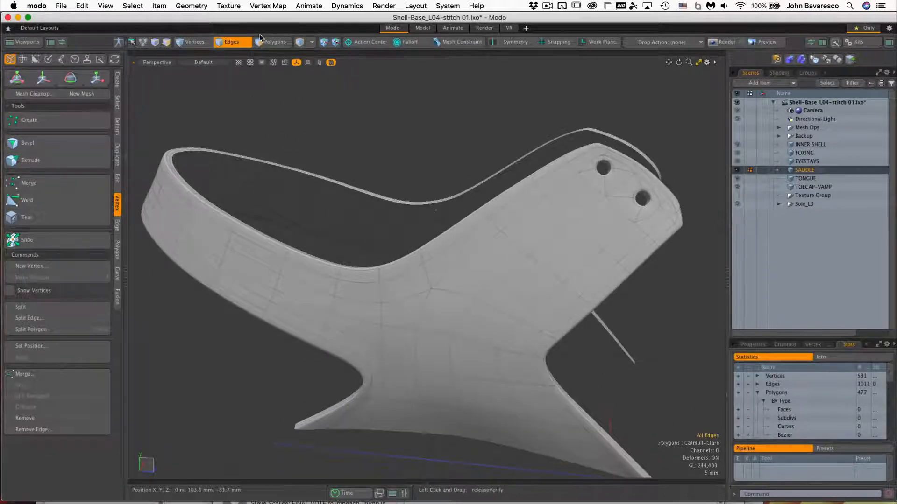
pyautogui.doubleClick(643, 251)
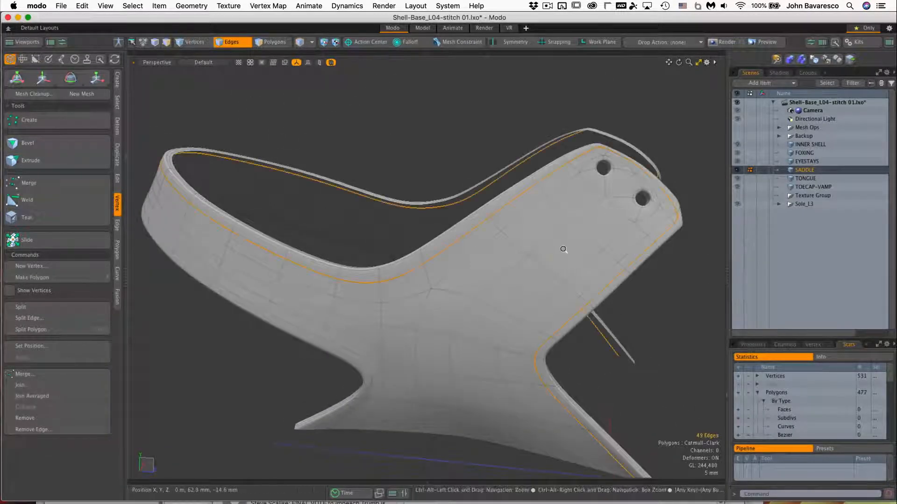
pyautogui.keyDown('alt'); pyautogui.moveTo(644, 254); pyautogui.dragTo(521, 237); pyautogui.keyUp('alt')
pyautogui.keyDown('alt'); pyautogui.keyDown('shift'); pyautogui.moveTo(300, 191); pyautogui.dragTo(373, 186); pyautogui.keyUp('shift'); pyautogui.keyUp('alt')
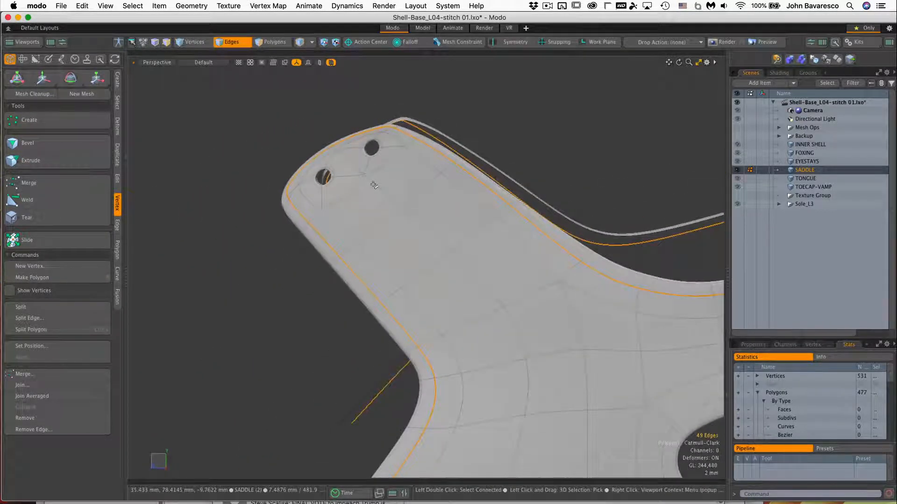
pyautogui.press('b')
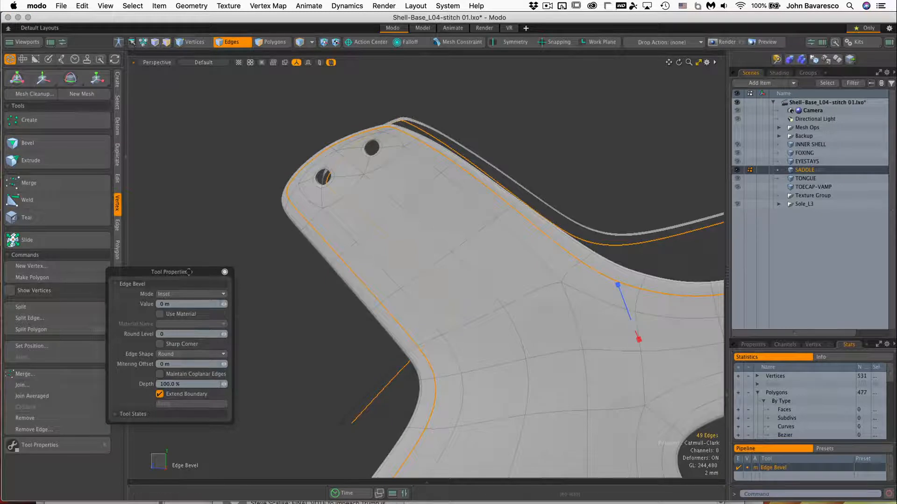
pyautogui.moveTo(189, 271); pyautogui.dragTo(241, 251)
pyautogui.keyDown('alt'); pyautogui.moveTo(555, 238); pyautogui.dragTo(546, 271); pyautogui.keyUp('alt')
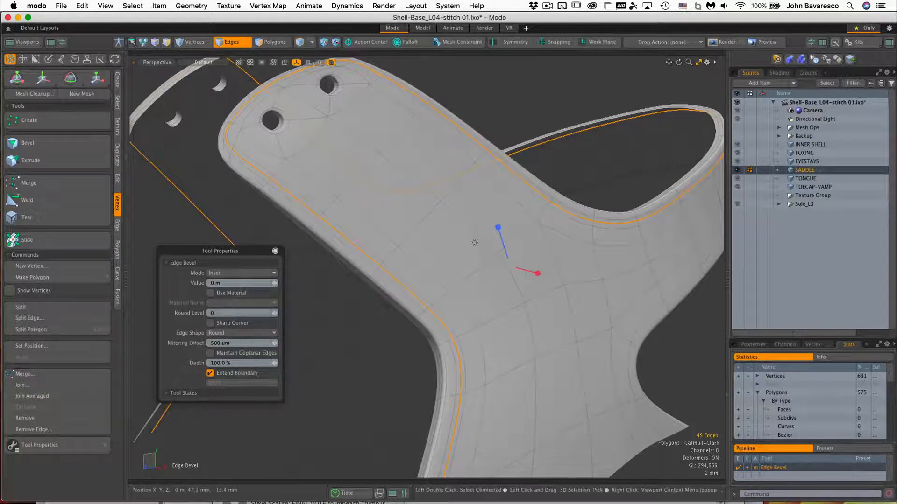
pyautogui.keyDown('alt'); pyautogui.moveTo(492, 240); pyautogui.dragTo(415, 226); pyautogui.keyUp('alt')
pyautogui.scroll(6, 415, 226)
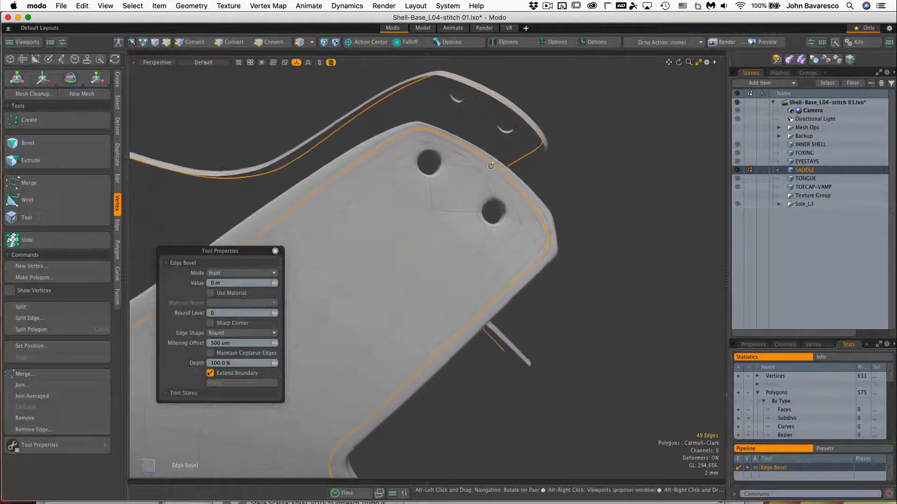
pyautogui.keyDown('alt'); pyautogui.moveTo(488, 181); pyautogui.dragTo(514, 290); pyautogui.keyUp('alt')
pyautogui.press('q')
# Edge-bevel the border loop along the saddle's rear lower outline with a mitering offset of 600 um
pyautogui.doubleClick(513, 297)
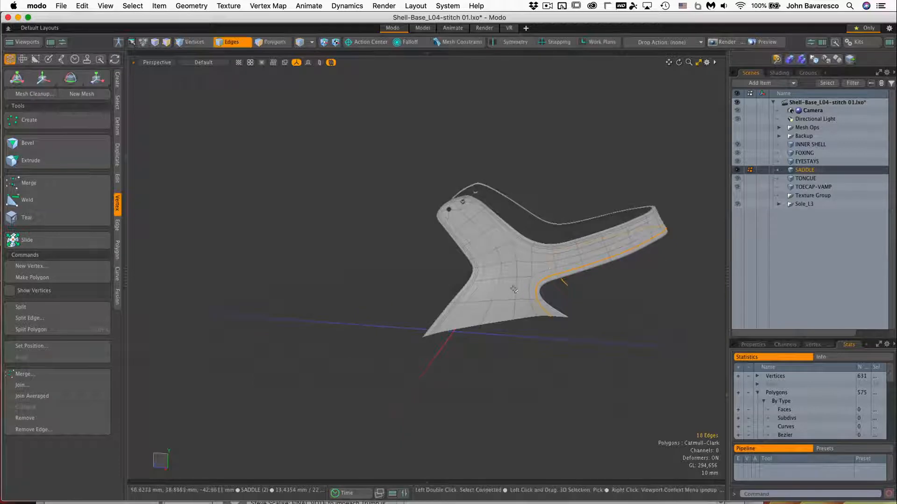
pyautogui.press('b')
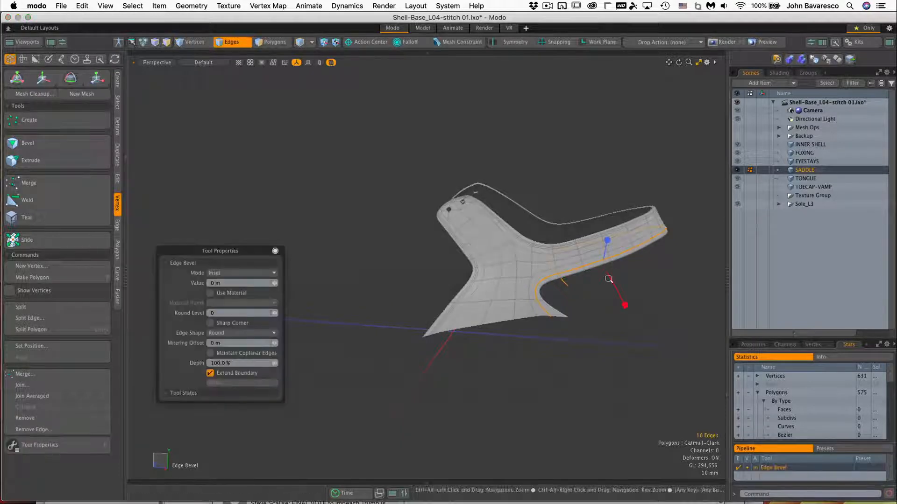
pyautogui.keyDown('ctrl'); pyautogui.keyDown('alt'); pyautogui.moveTo(465, 319); pyautogui.dragTo(614, 294); pyautogui.keyUp('alt'); pyautogui.keyUp('ctrl')
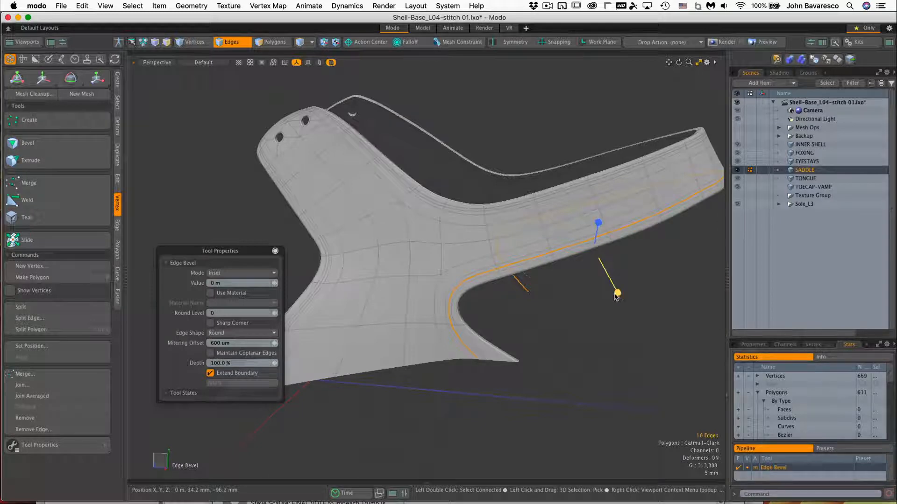
pyautogui.press('space')
pyautogui.keyDown('alt'); pyautogui.moveTo(567, 306); pyautogui.dragTo(490, 296); pyautogui.keyUp('alt')
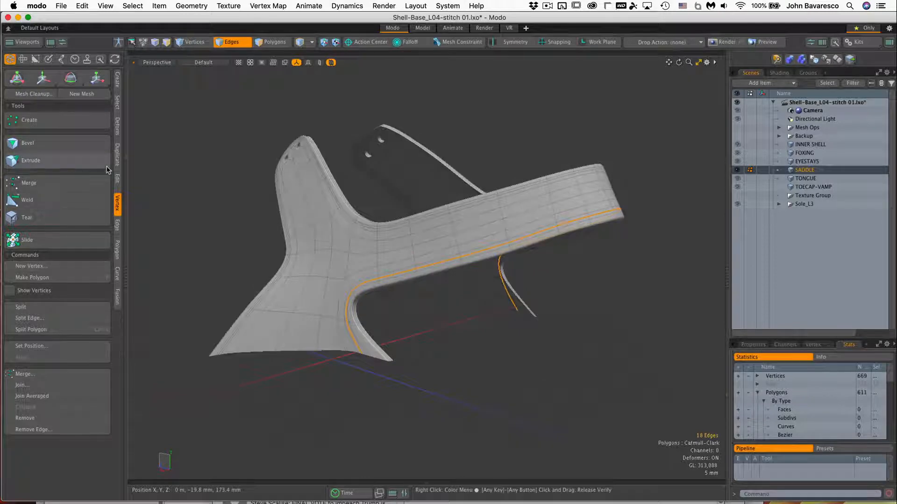
# Push the middle edge loops of the beveled borders by -125 um to sink a stitching groove into the saddle
pyautogui.click(119, 137)
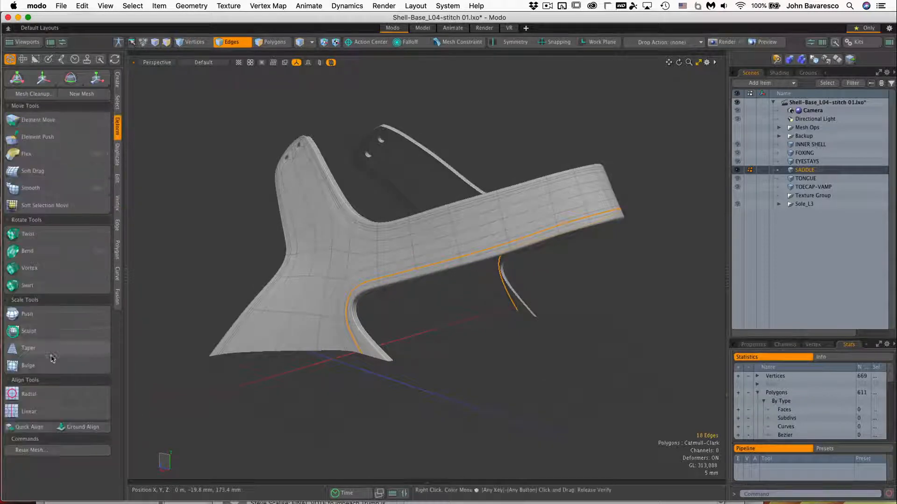
pyautogui.click(58, 318)
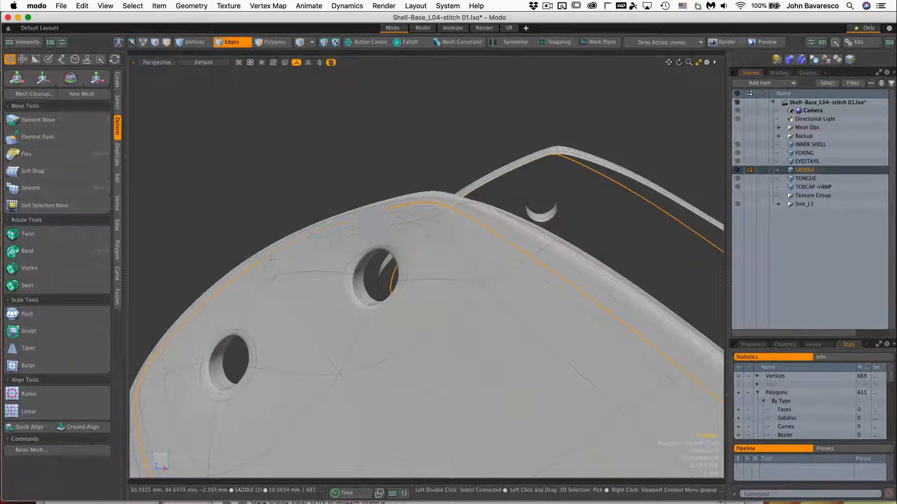
pyautogui.click(29, 314)
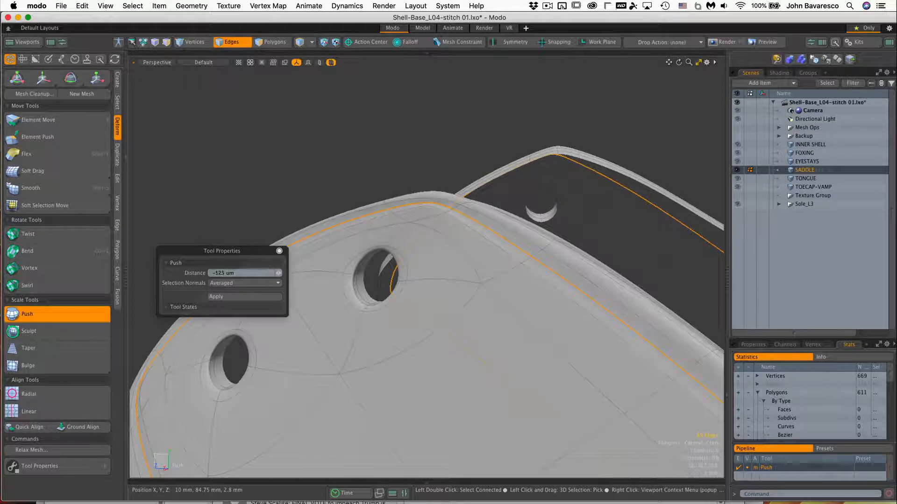
pyautogui.keyDown('alt'); pyautogui.moveTo(327, 187); pyautogui.dragTo(376, 224); pyautogui.keyUp('alt')
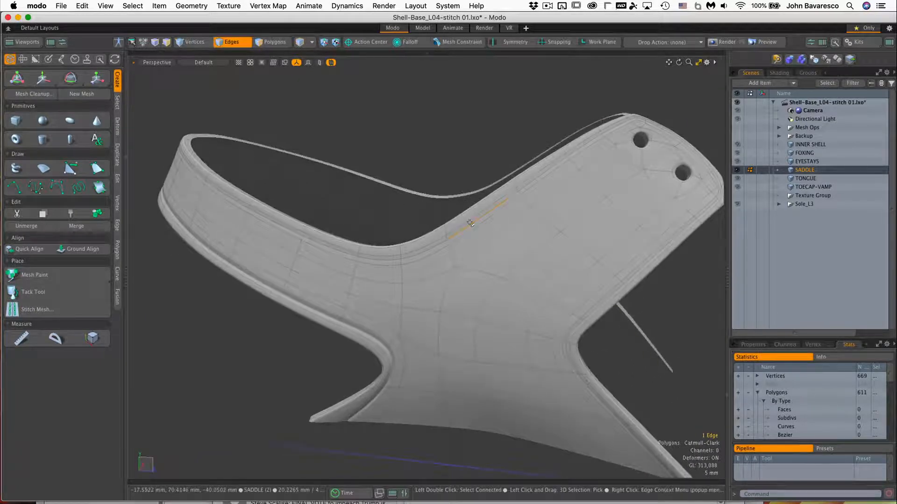
# Generate stitches along the upper and lower groove loops with Stitch Mesh, using Selected Edges (Procedural) as curve source and the FAT 2.5mm Stitch preset
pyautogui.press('l')
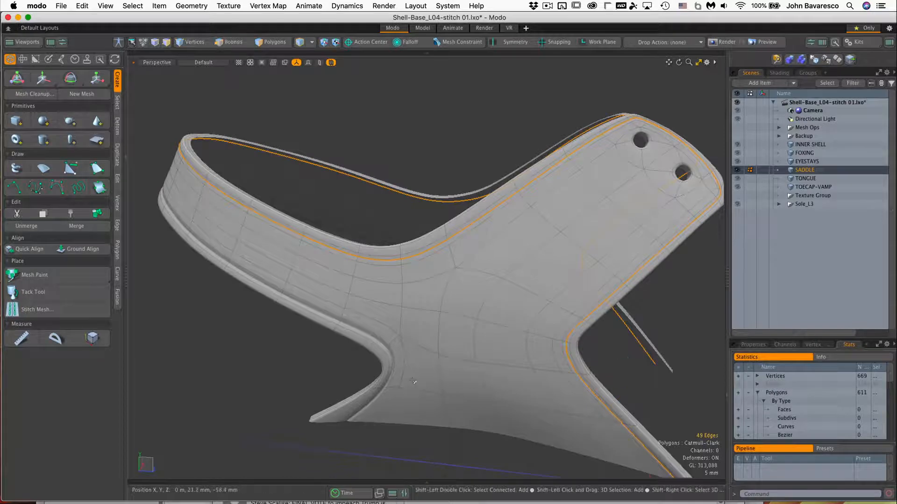
pyautogui.keyDown('shift'); pyautogui.doubleClick(373, 336); pyautogui.keyUp('shift')
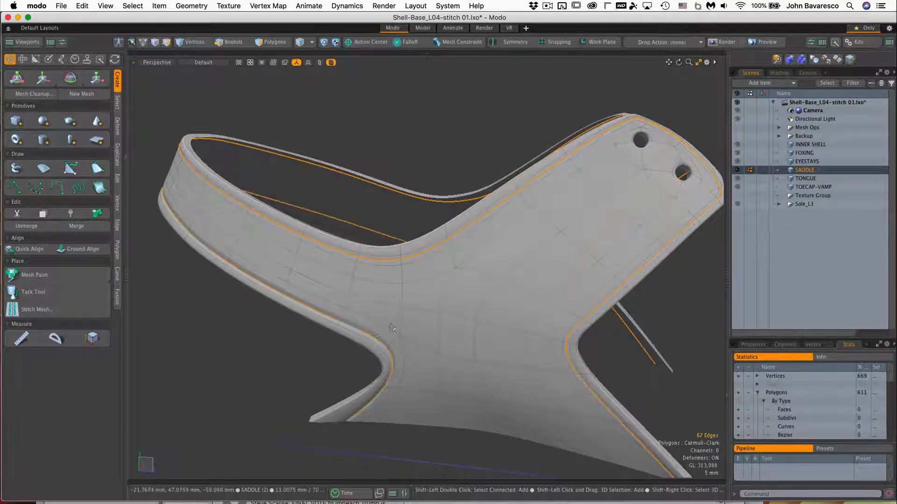
pyautogui.keyDown('alt'); pyautogui.moveTo(481, 304); pyautogui.dragTo(514, 254); pyautogui.keyUp('alt')
pyautogui.scroll(6, 492, 302)
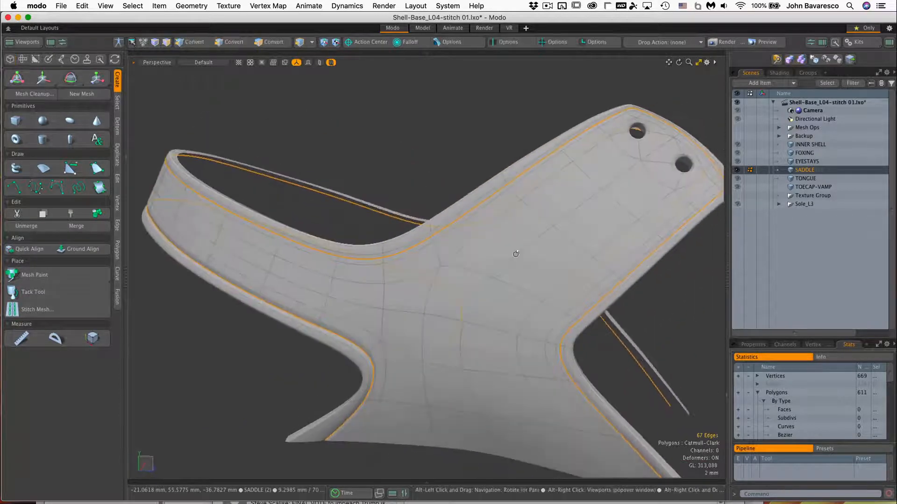
pyautogui.click(83, 317)
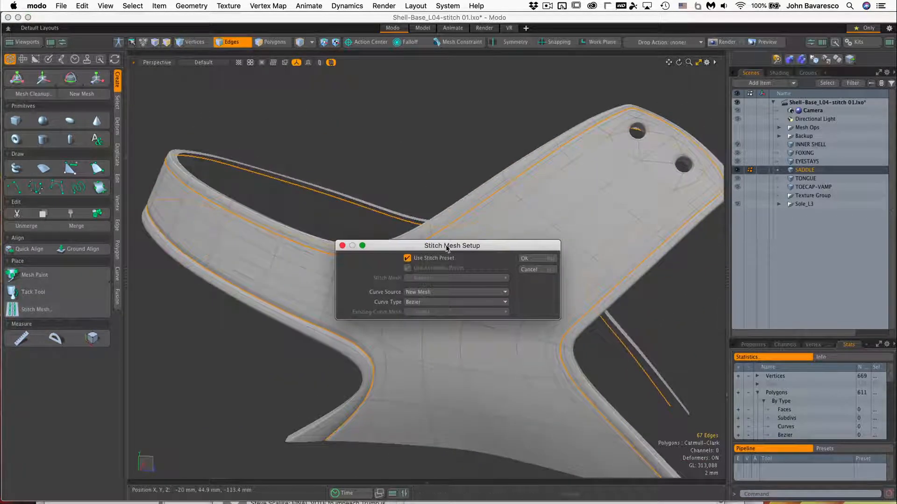
pyautogui.moveTo(445, 243); pyautogui.dragTo(358, 100)
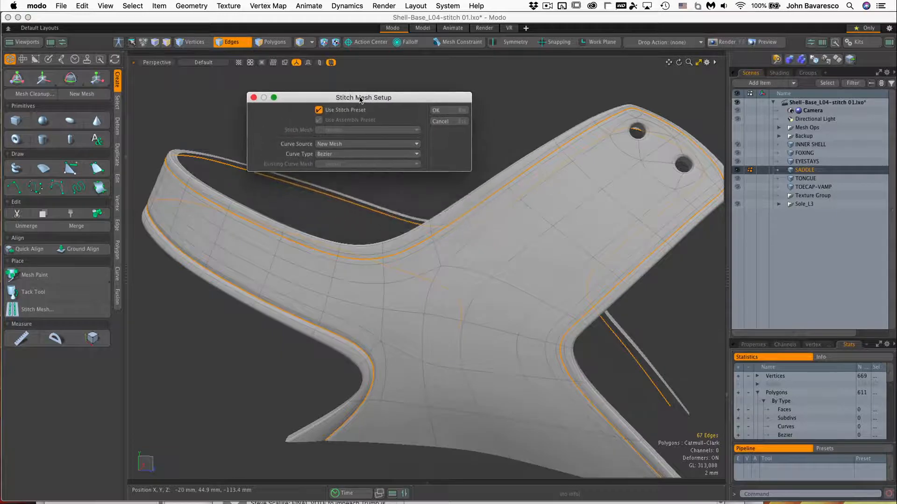
pyautogui.click(351, 148)
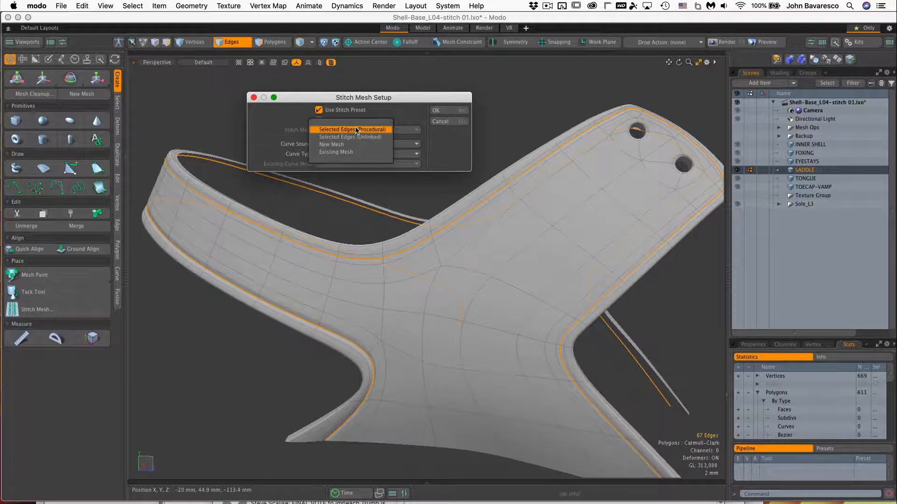
pyautogui.click(363, 131)
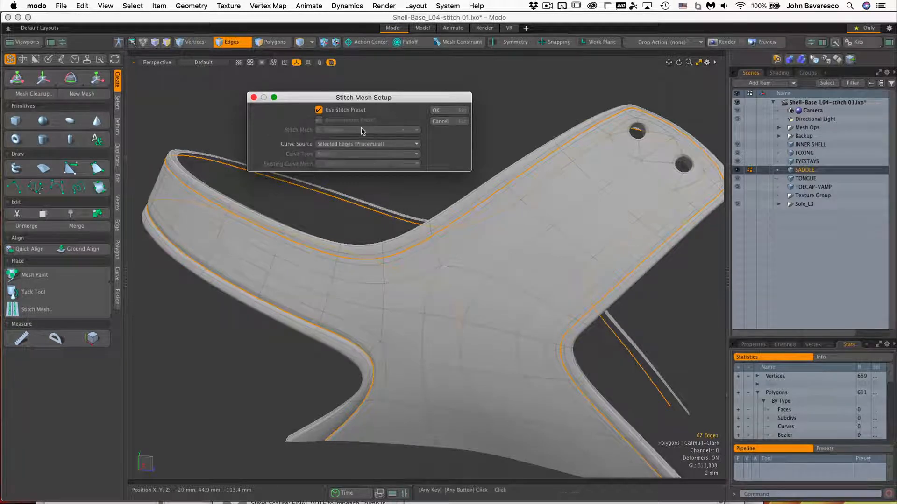
pyautogui.click(445, 112)
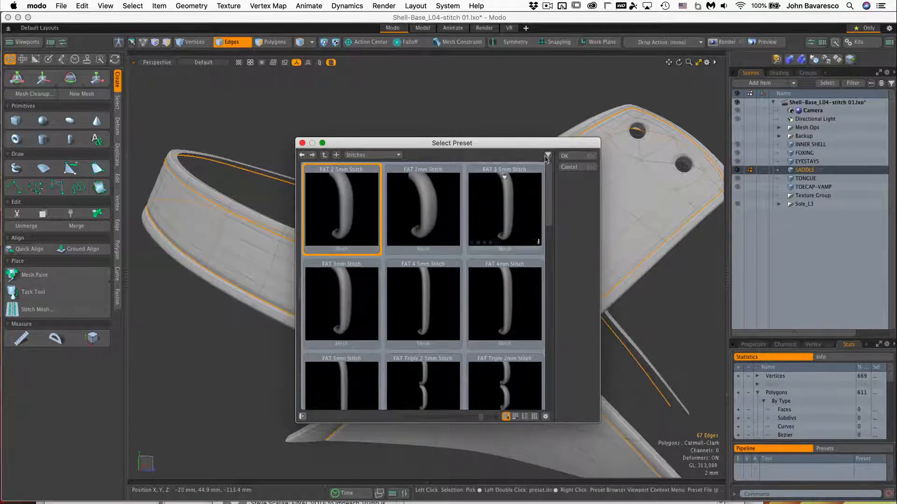
pyautogui.click(572, 157)
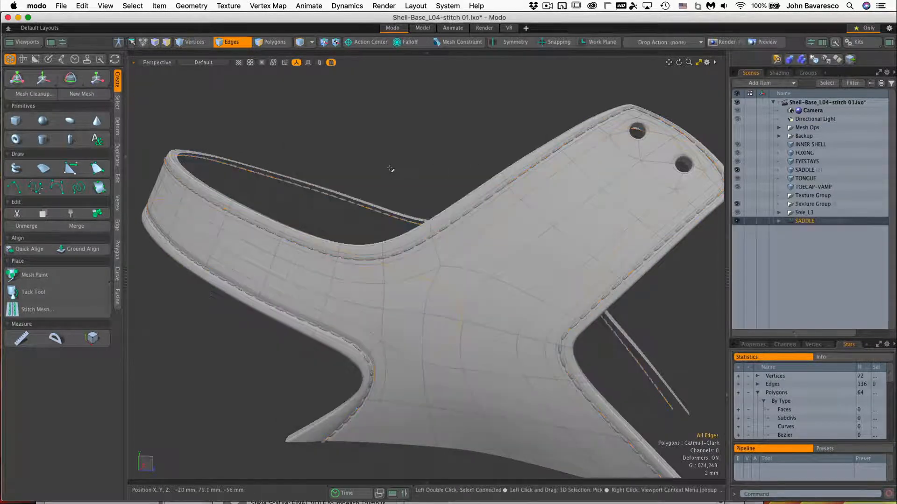
pyautogui.keyDown('alt'); pyautogui.moveTo(486, 188); pyautogui.dragTo(413, 215); pyautogui.keyUp('alt')
pyautogui.keyDown('ctrl'); pyautogui.keyDown('alt'); pyautogui.moveTo(322, 199); pyautogui.dragTo(338, 196); pyautogui.keyUp('alt'); pyautogui.keyUp('ctrl')
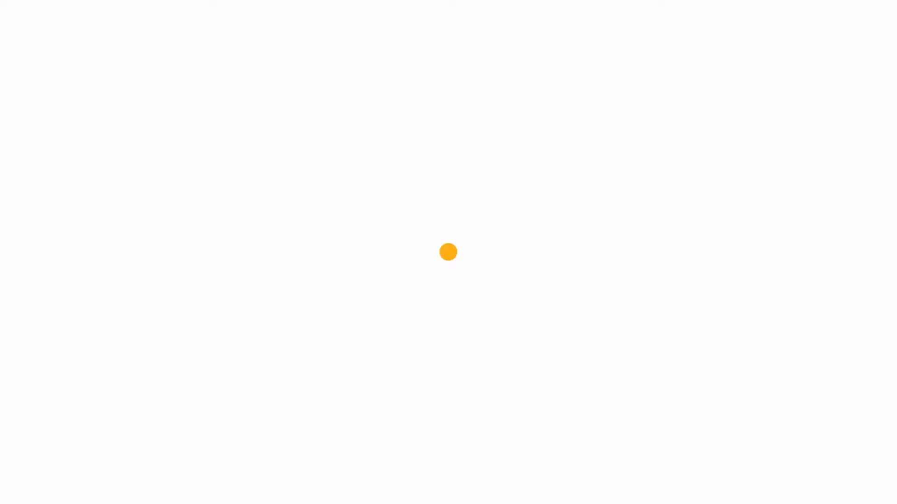